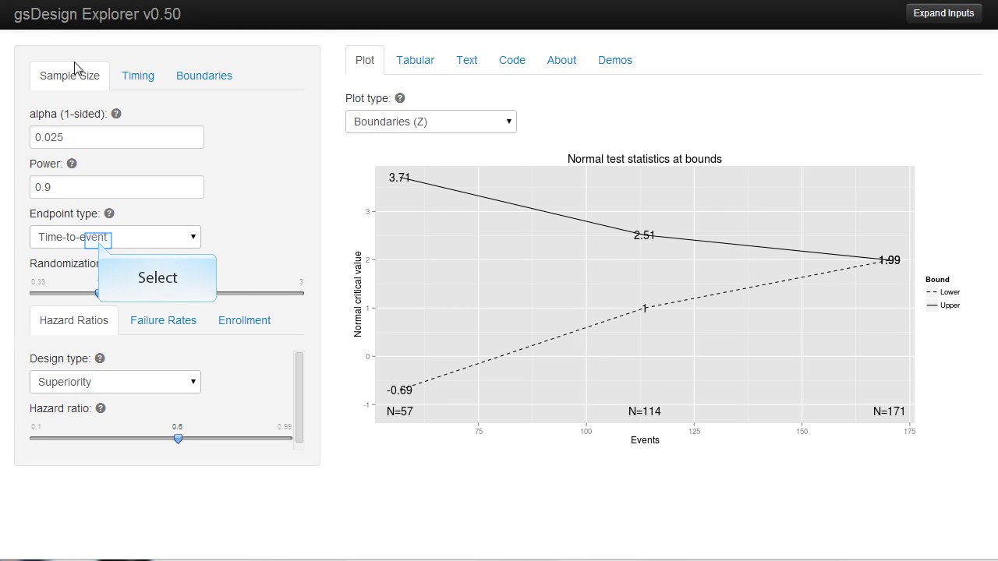
# - Switch the endpoint type to Binomial (control rate 0.15, experimental 0.1, H0 difference 0)
pyautogui.click(99, 247)
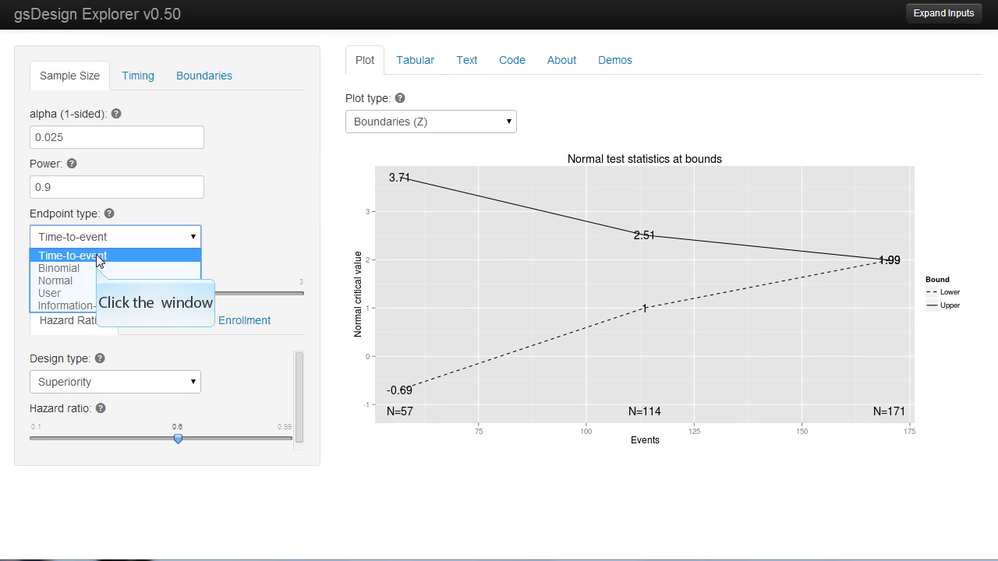
pyautogui.click(98, 269)
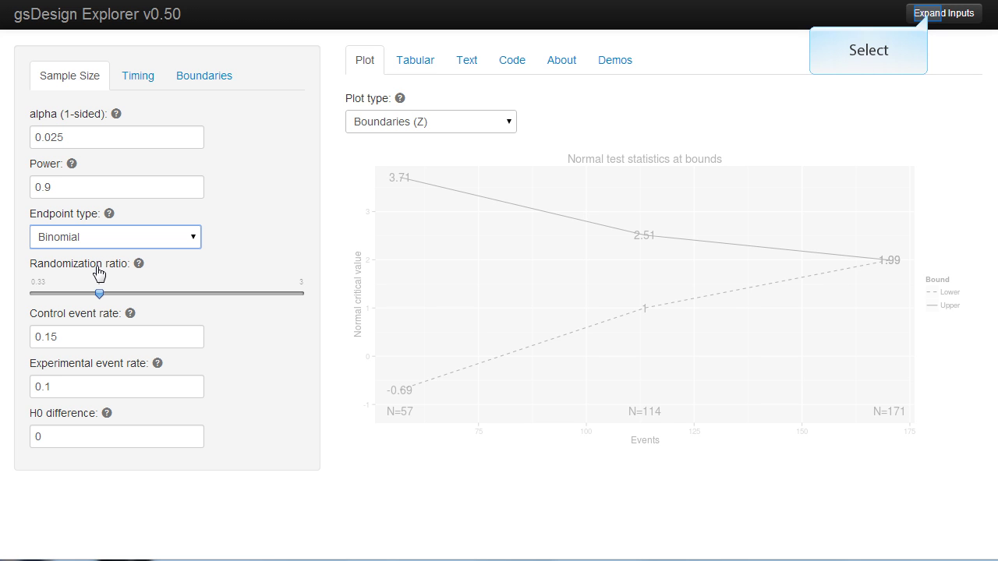
# - Expand the input panel and set the power to 0.8
pyautogui.click(930, 15)
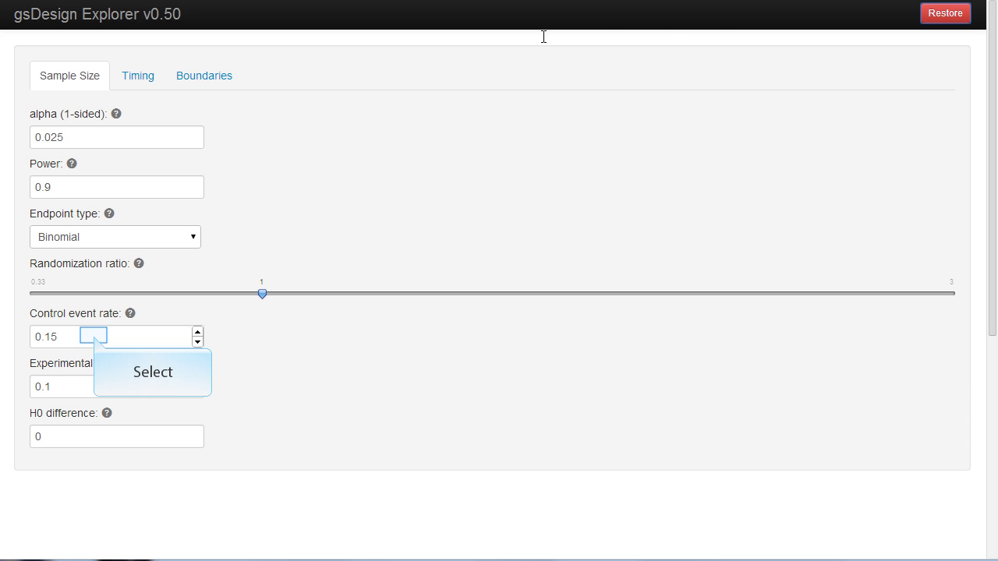
pyautogui.click(96, 336)
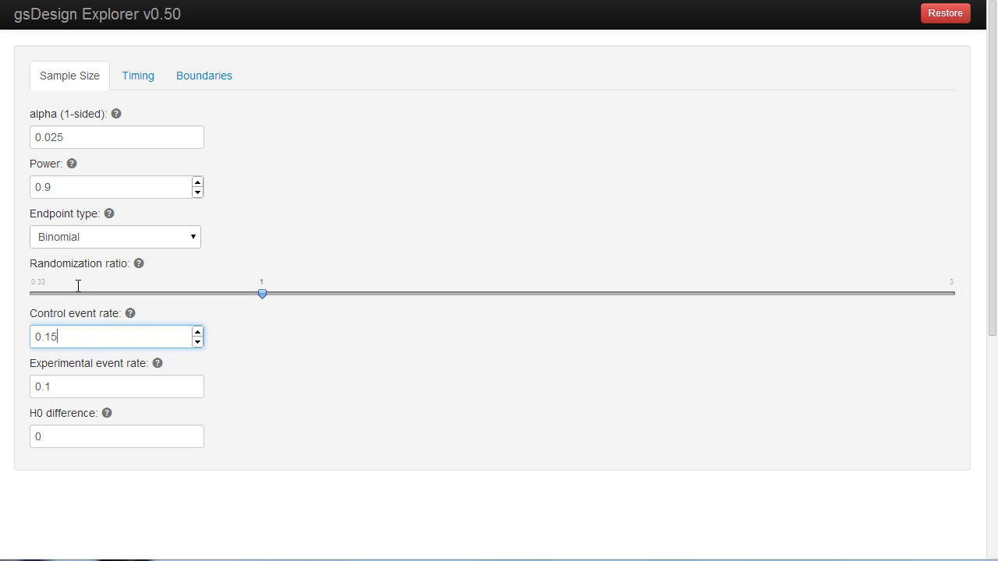
pyautogui.click(74, 188)
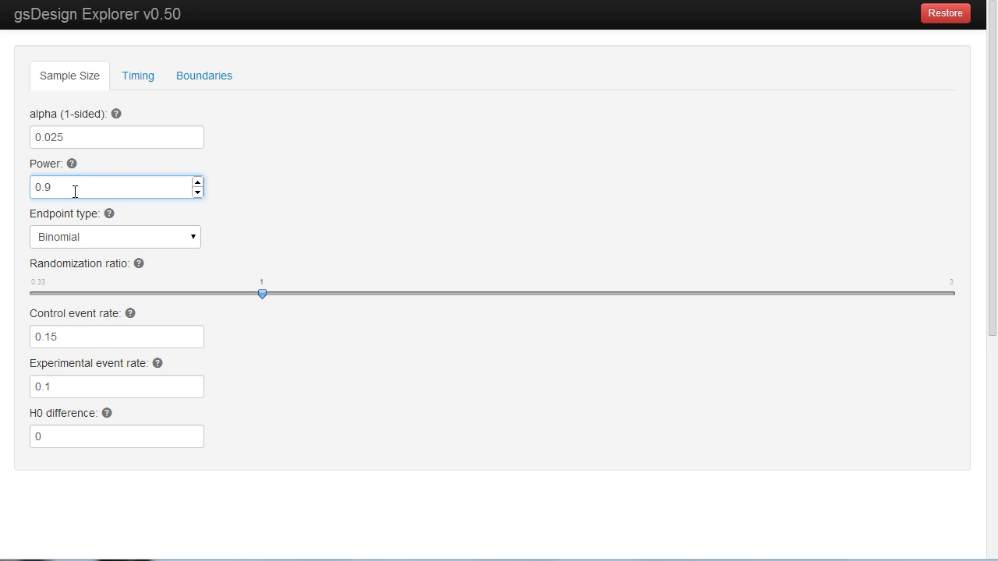
pyautogui.press('BackSpace')
pyautogui.write('8')
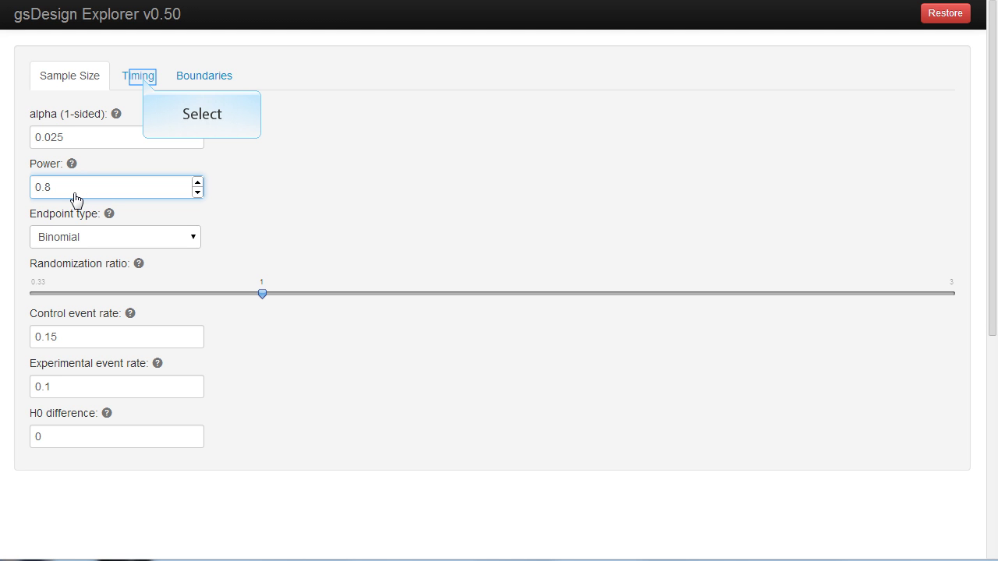
# - Raise the number of interim analyses from 2 to 3 in the Timing settings
pyautogui.click(145, 84)
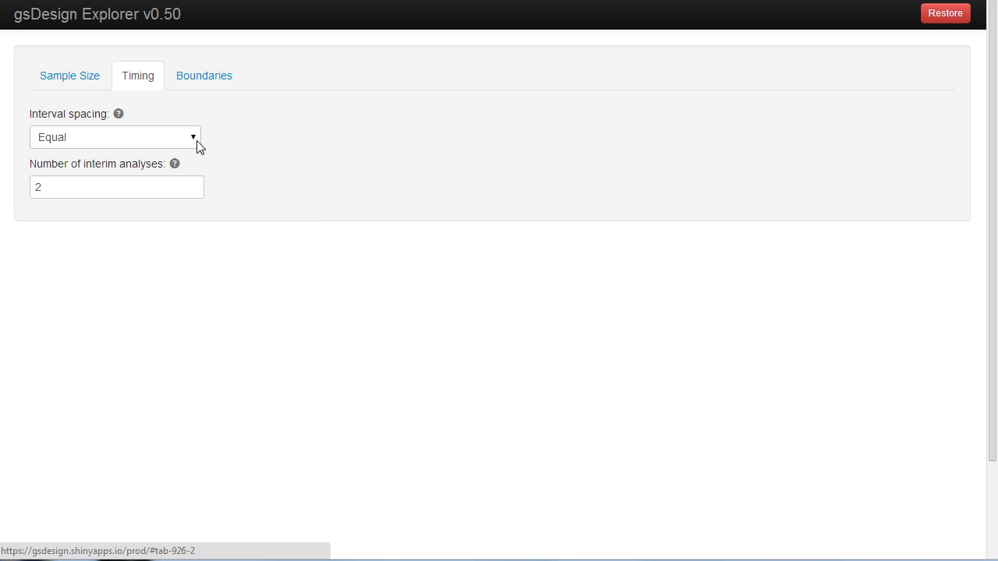
pyautogui.click(199, 183)
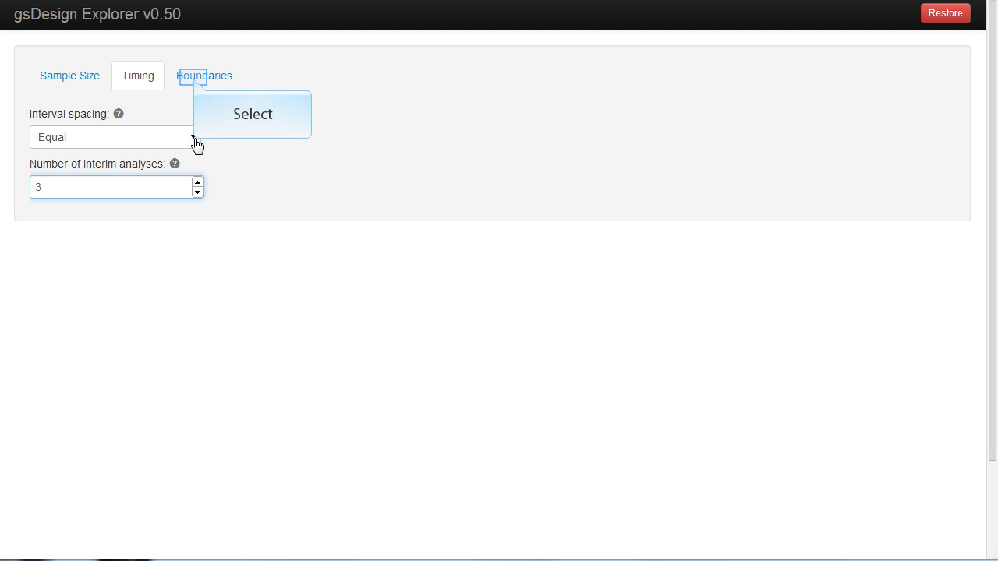
pyautogui.click(196, 82)
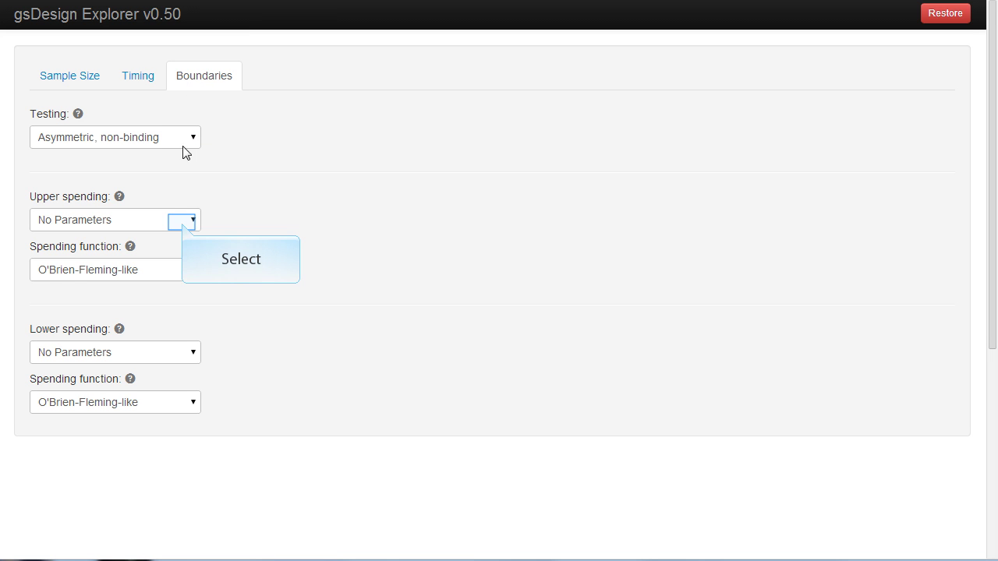
# - Use 1-parameter Hwang-Shih-DeCani upper and lower spending (gamma -8 and -2), then restore the layout
pyautogui.click(182, 224)
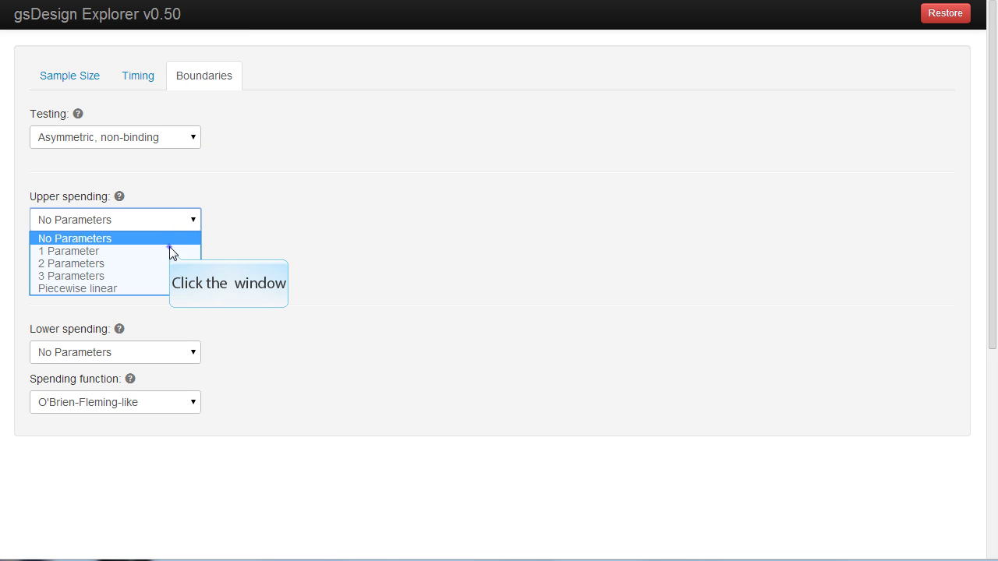
pyautogui.click(172, 252)
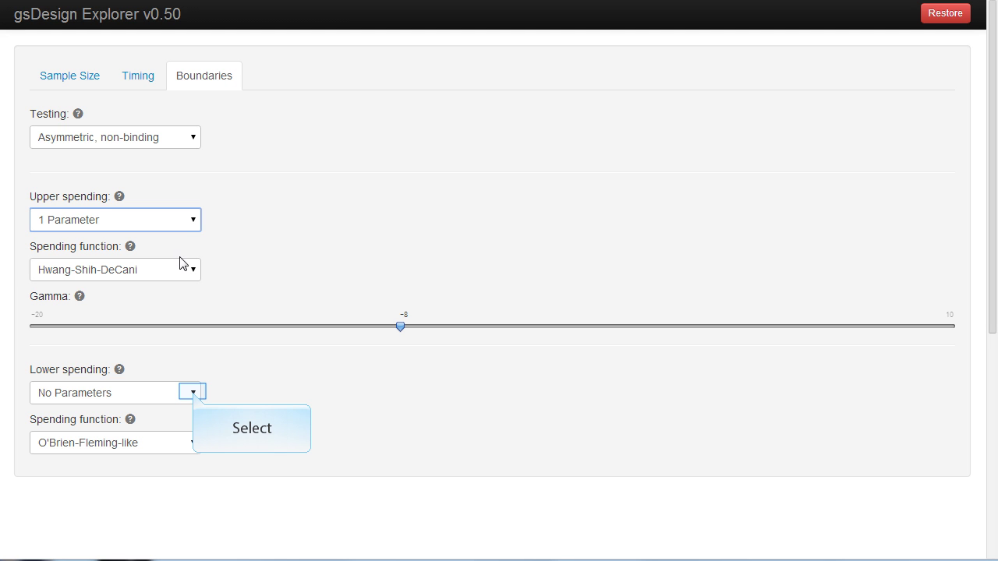
pyautogui.click(194, 397)
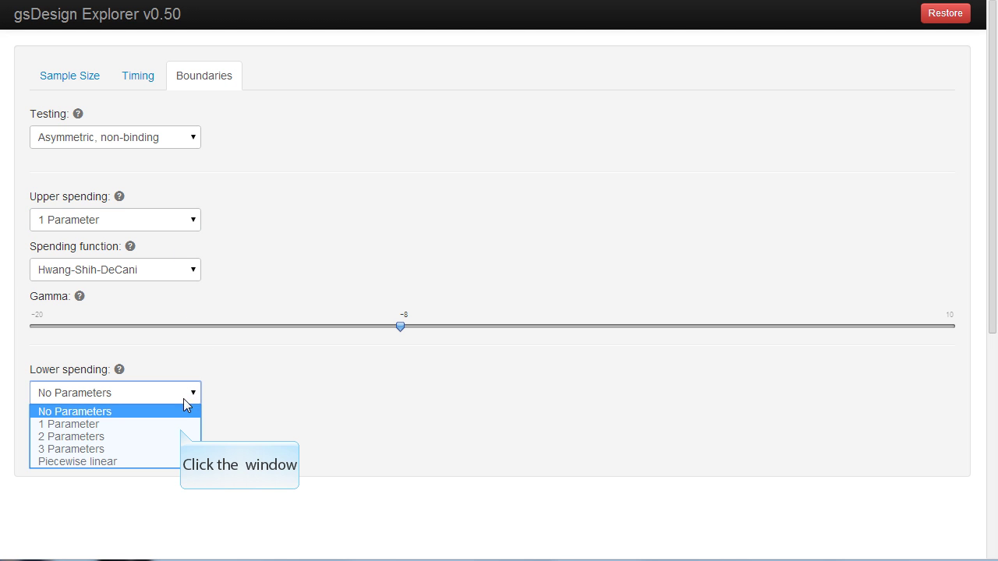
pyautogui.click(182, 425)
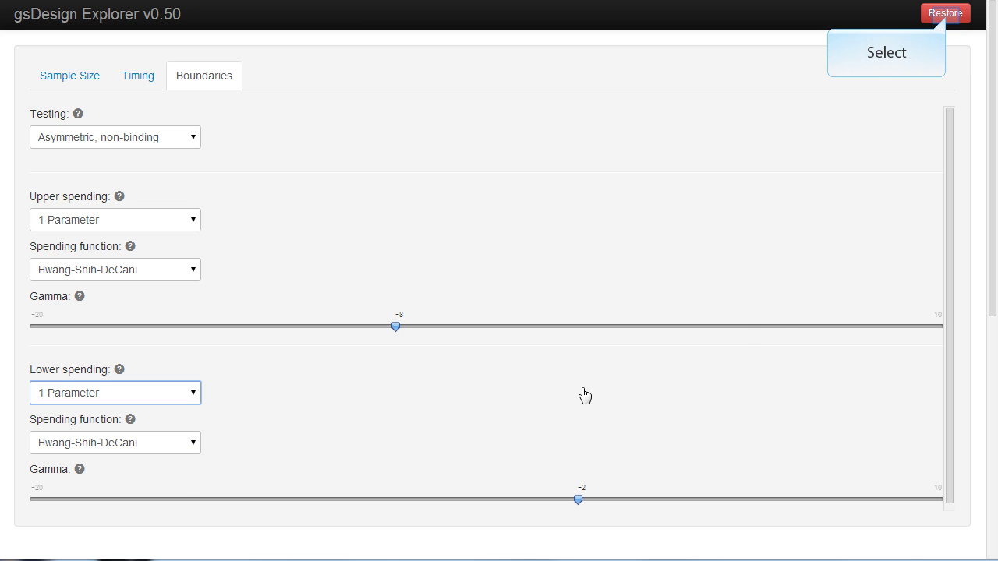
pyautogui.click(947, 19)
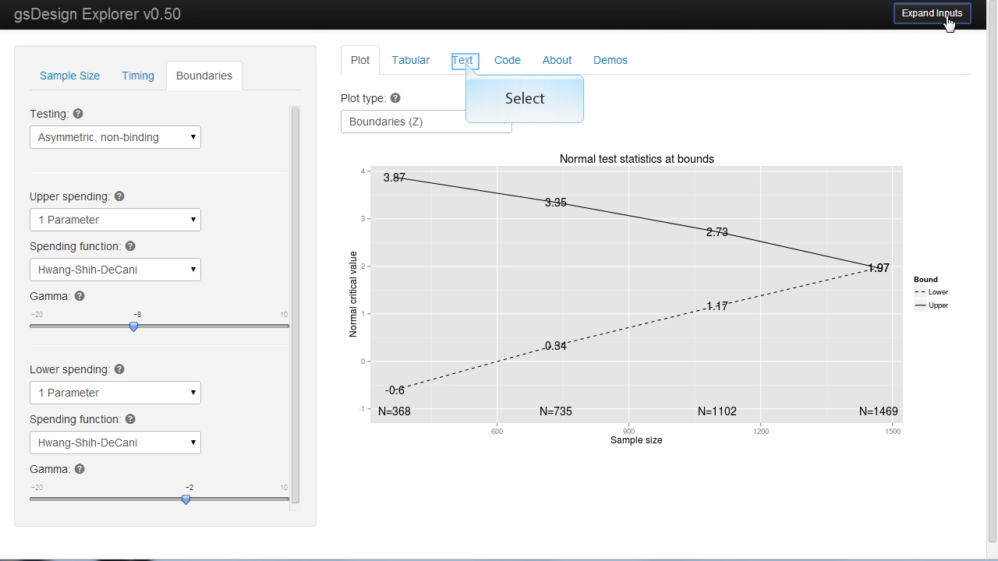
pyautogui.click(466, 66)
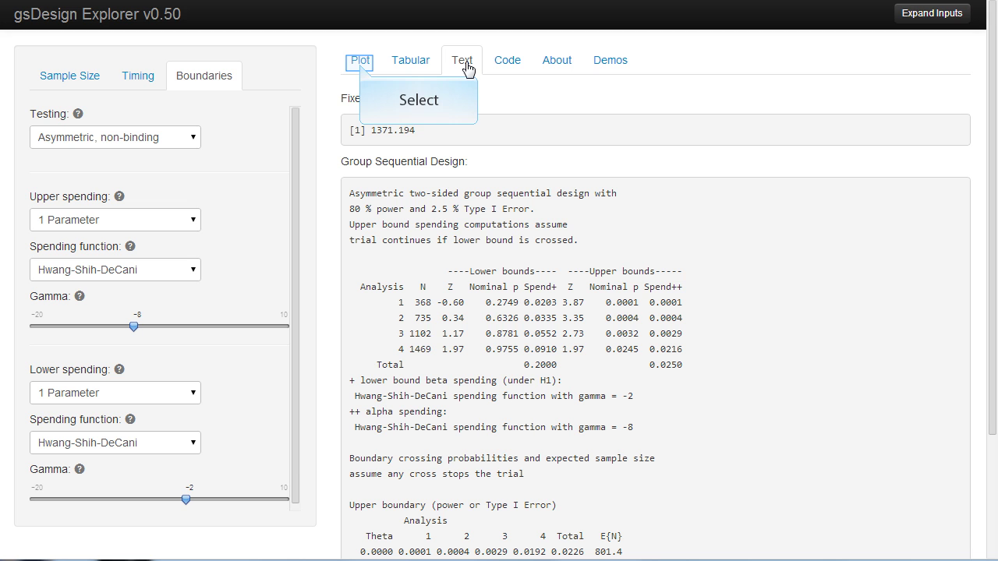
pyautogui.click(360, 65)
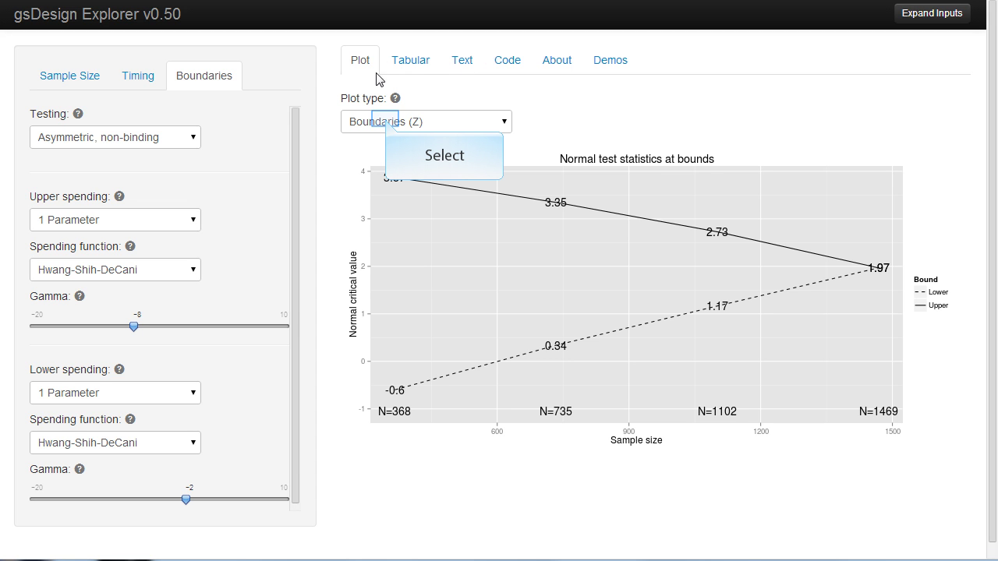
# - Change the plot type to Treatment effect at bounds for analyses at N=368–1469
pyautogui.click(388, 123)
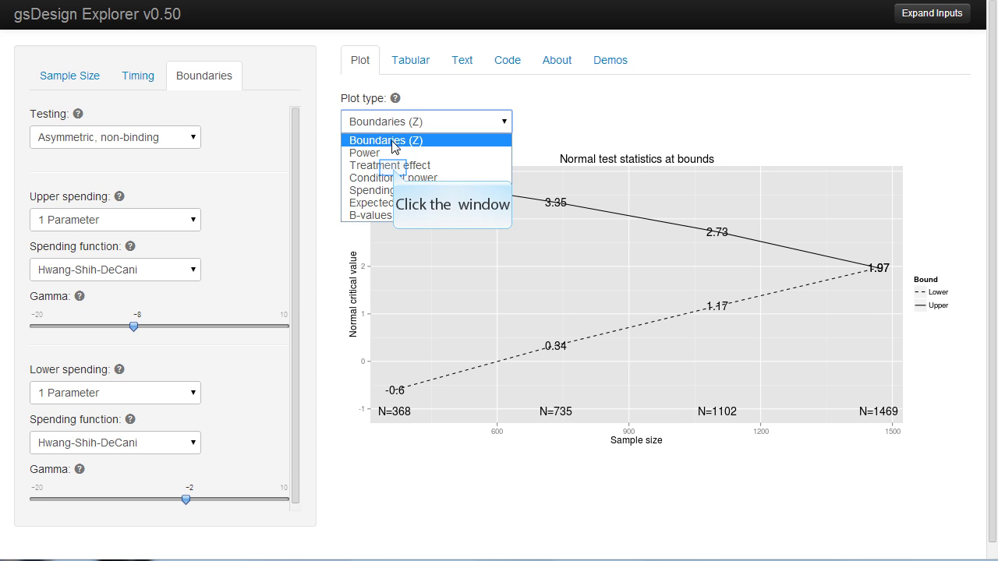
pyautogui.click(396, 164)
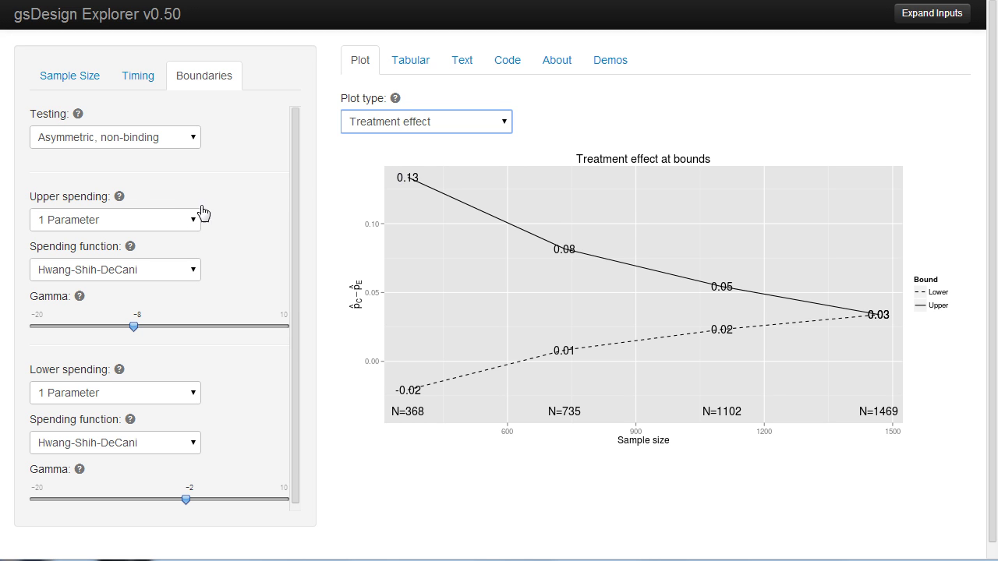
# - Try raising the upper gamma from -8 toward -4 and the lower gamma on their sliders
pyautogui.moveTo(134, 333); pyautogui.dragTo(172, 330)
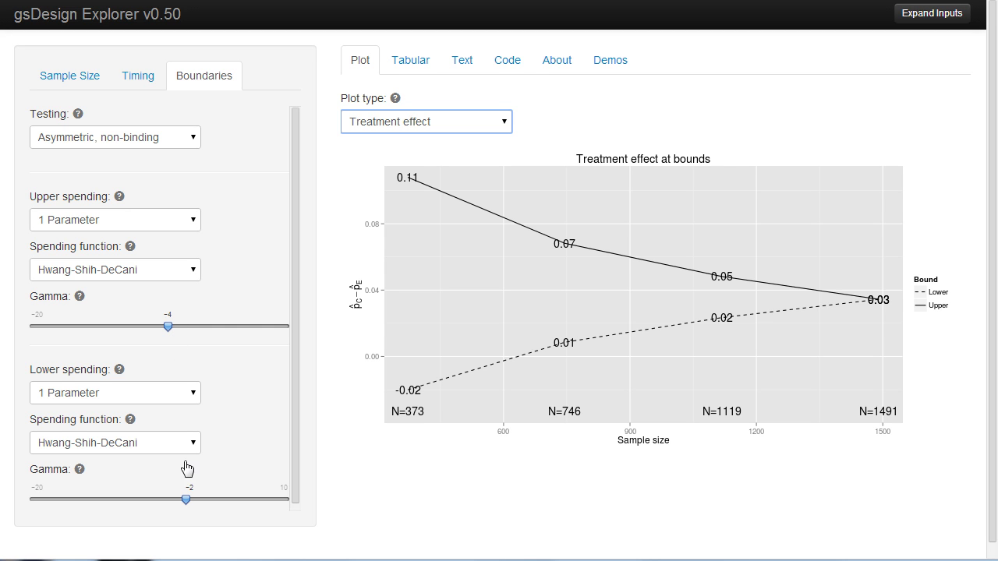
pyautogui.moveTo(187, 500); pyautogui.dragTo(221, 500)
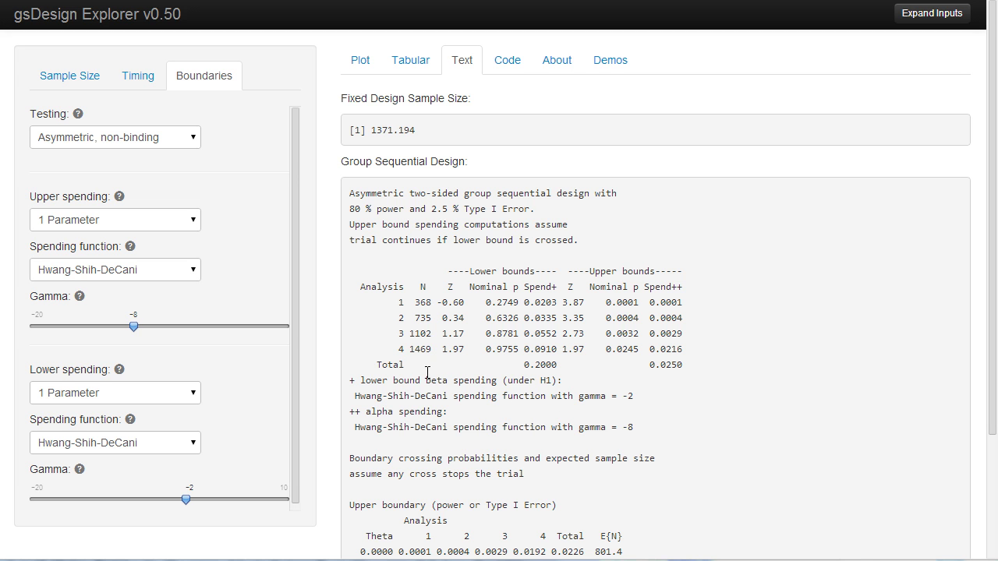
# - Set the H0 difference to -.01, cutting the final sample size from 1469 to 1025
pyautogui.moveTo(409, 348); pyautogui.dragTo(431, 349)
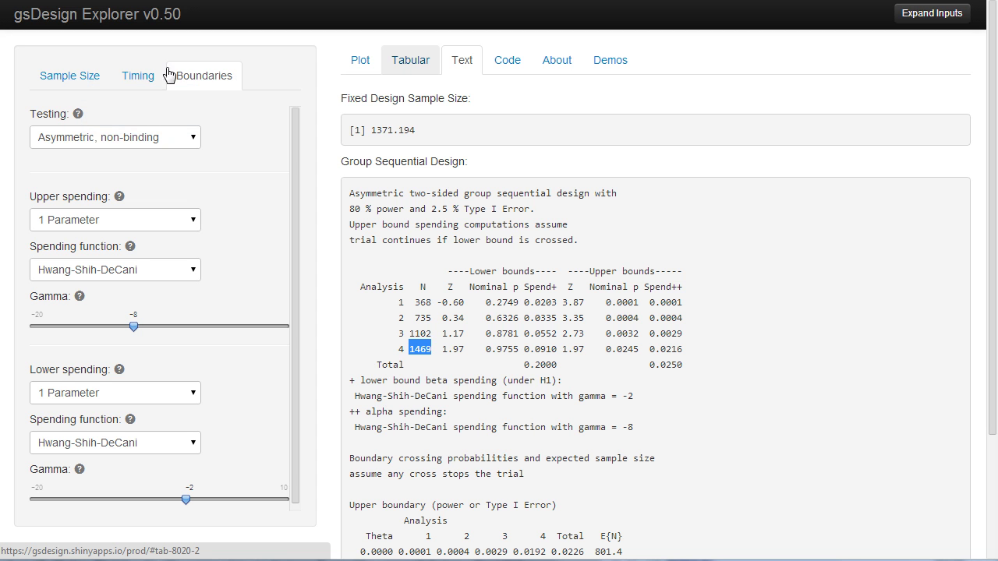
pyautogui.click(81, 78)
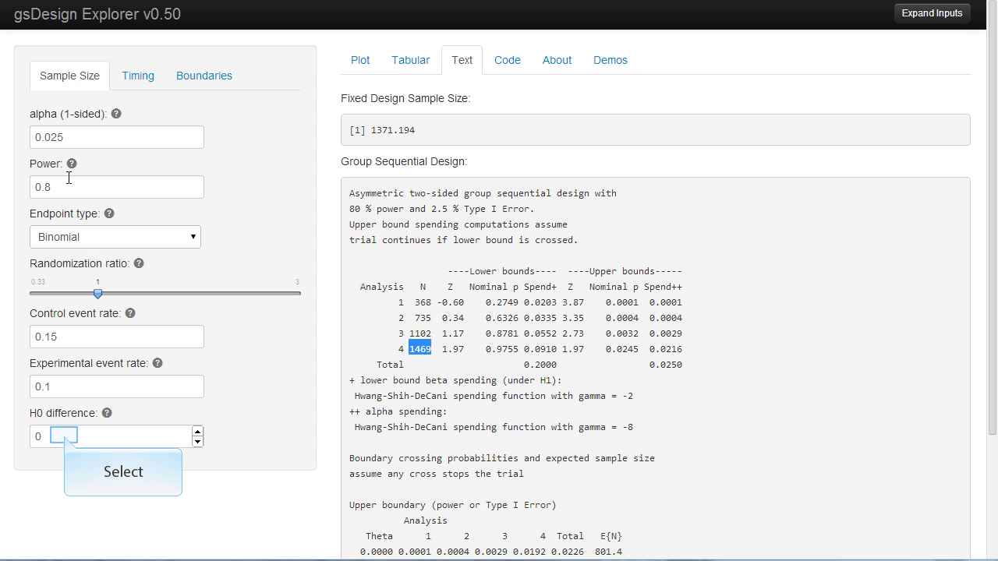
pyautogui.click(65, 435)
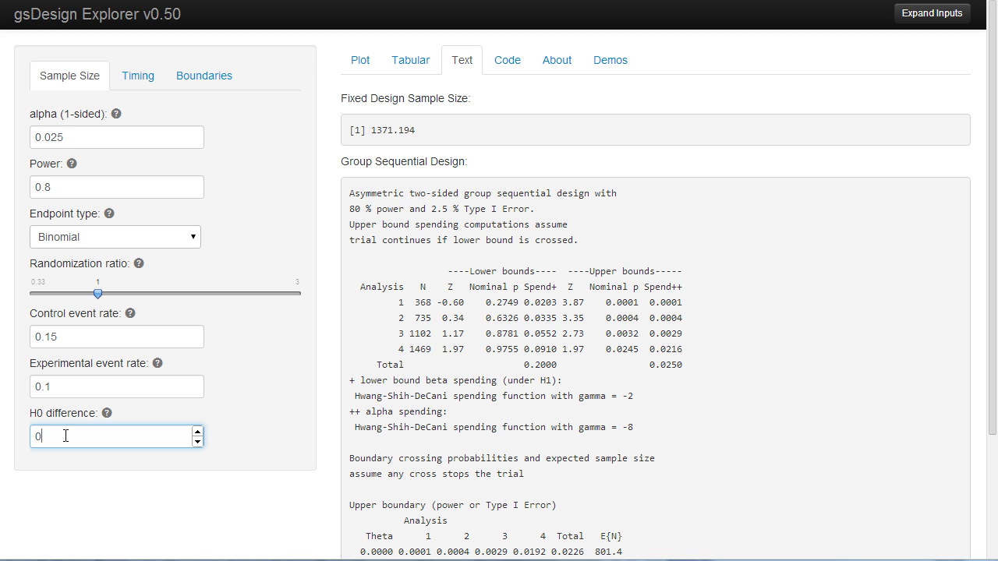
pyautogui.write('.')
pyautogui.press('BackSpace')
pyautogui.press('BackSpace')
pyautogui.write('-.01')
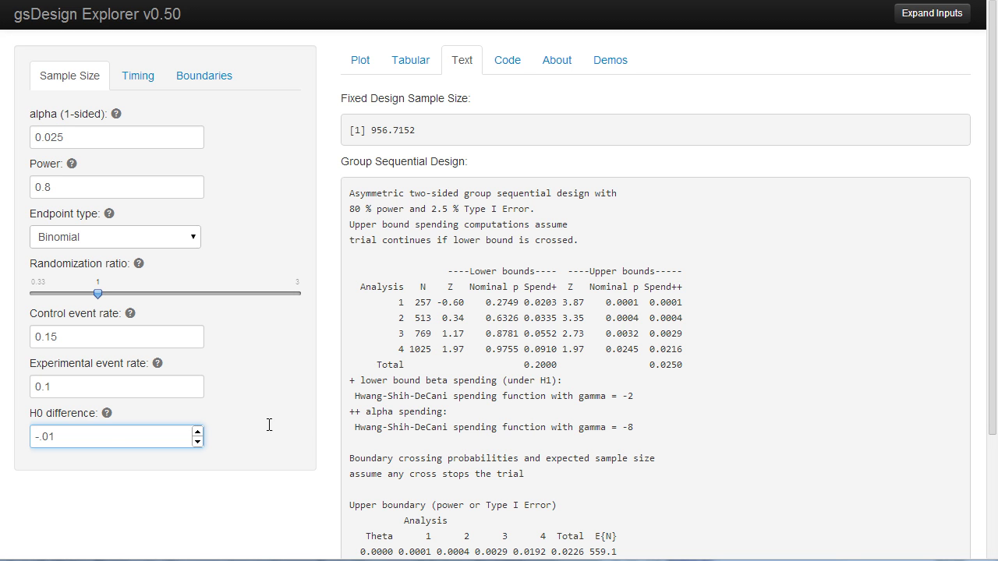
pyautogui.moveTo(432, 350); pyautogui.dragTo(412, 354)
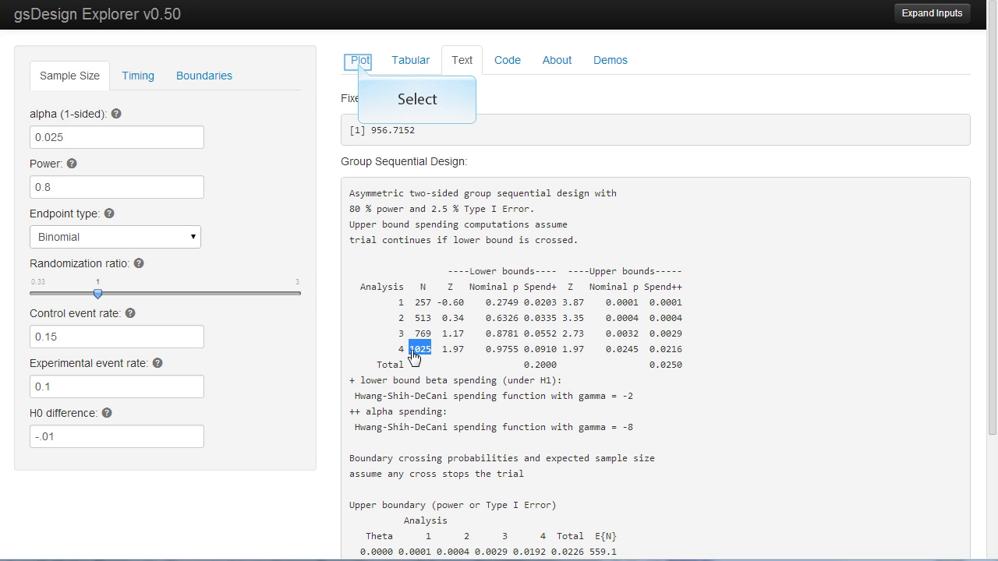
# - Return to the treatment effect plot and change the H0 difference to -.03
pyautogui.click(360, 67)
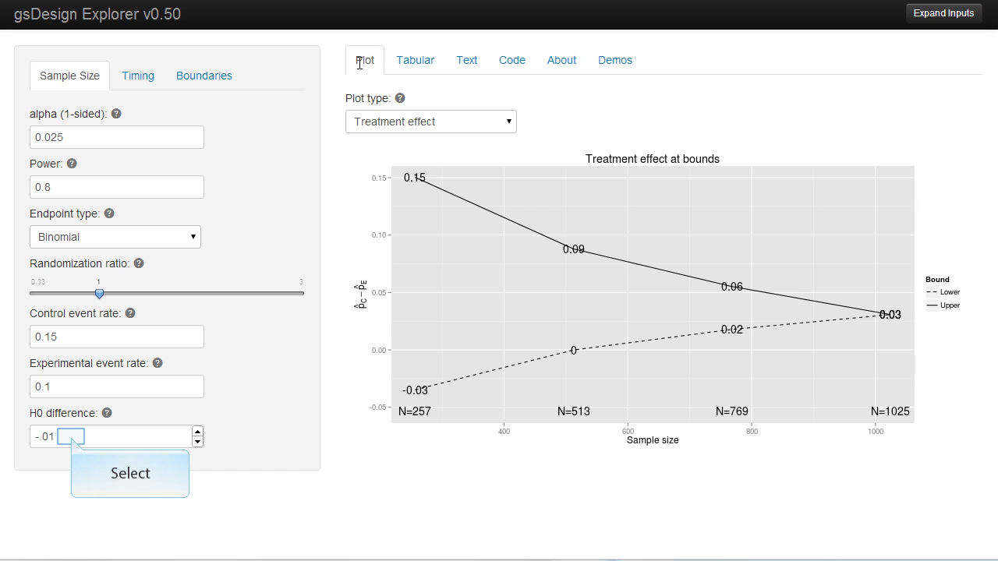
pyautogui.click(72, 438)
pyautogui.press('BackSpace')
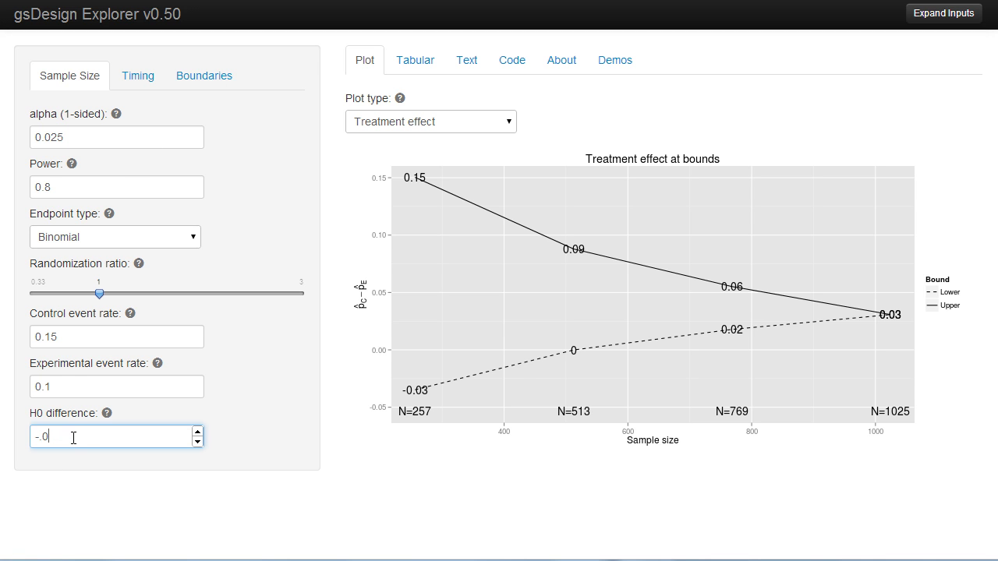
pyautogui.write('3')
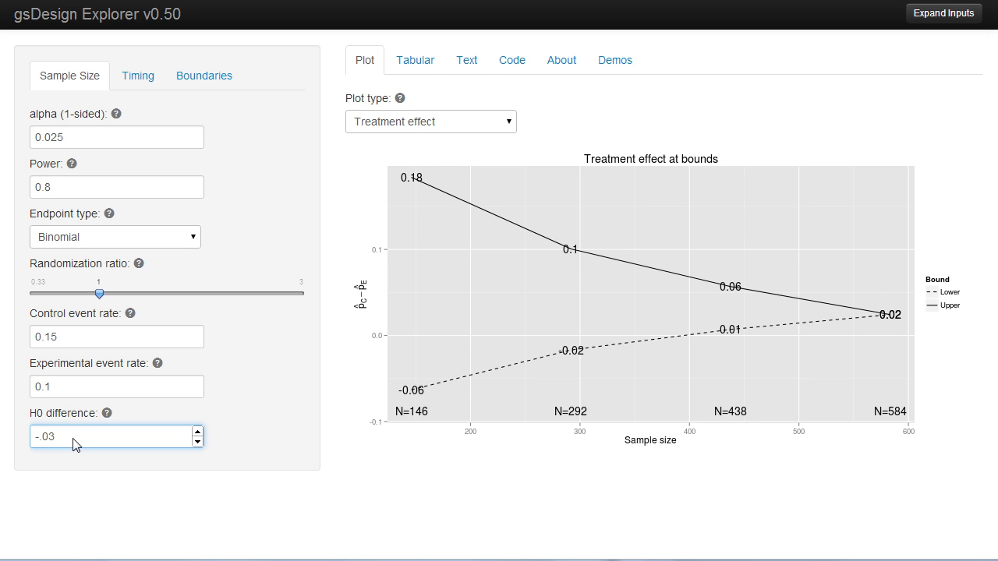